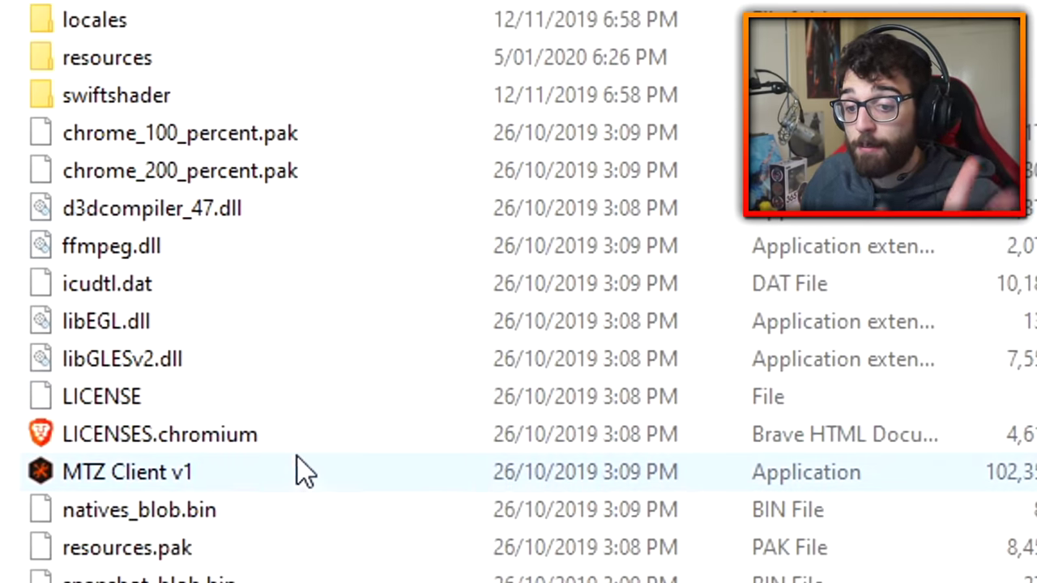
Step: Launch MTZ Client v1 and start shooting enemies in the Free for All match on Burg
{"action": "left_click", "coordinate": [77, 476]}
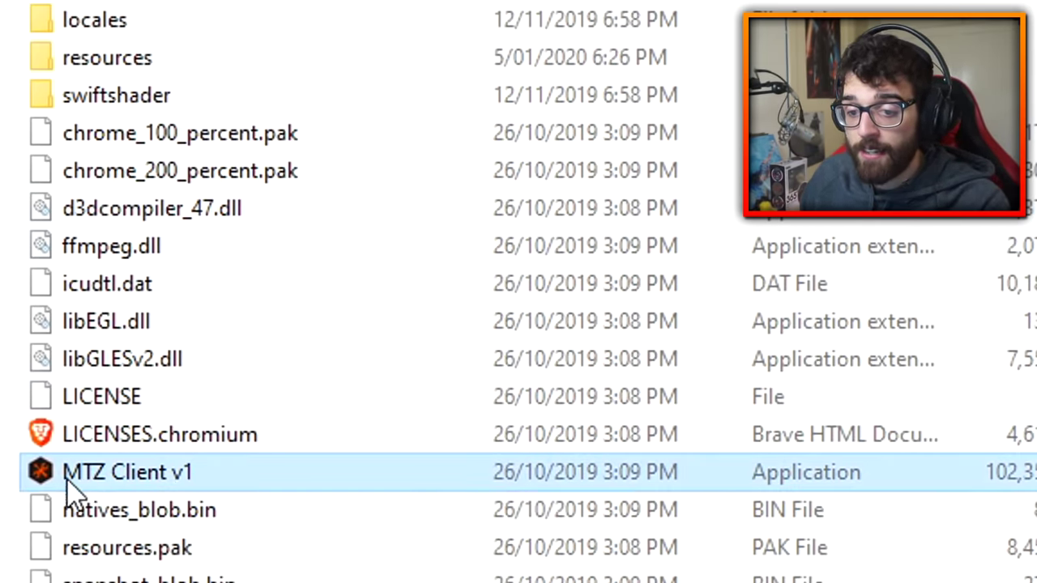
{"action": "double_click", "coordinate": [128, 475]}
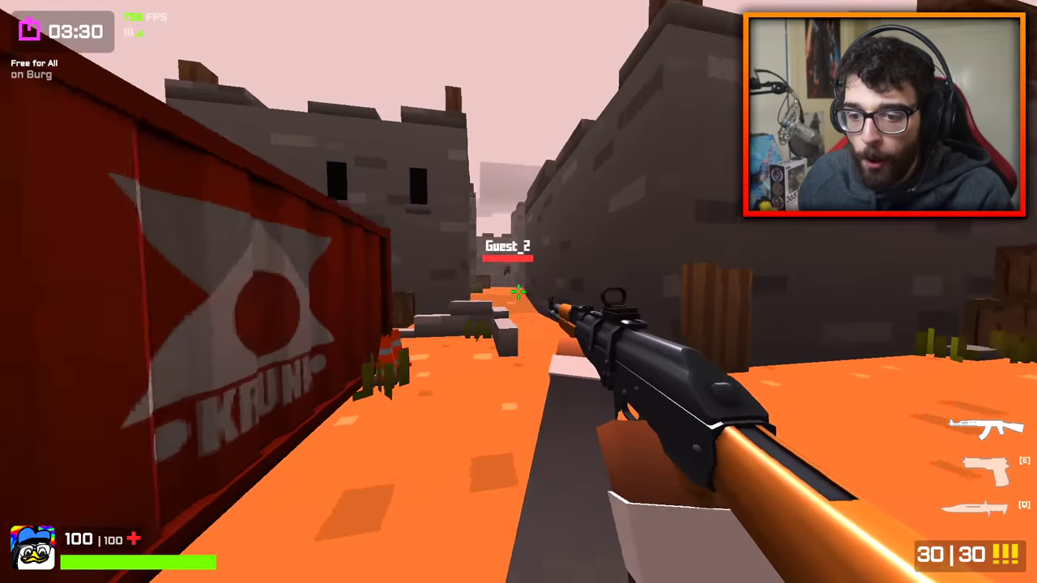
{"action": "left_click", "coordinate": [518, 291]}
{"action": "left_click", "coordinate": [518, 291]}
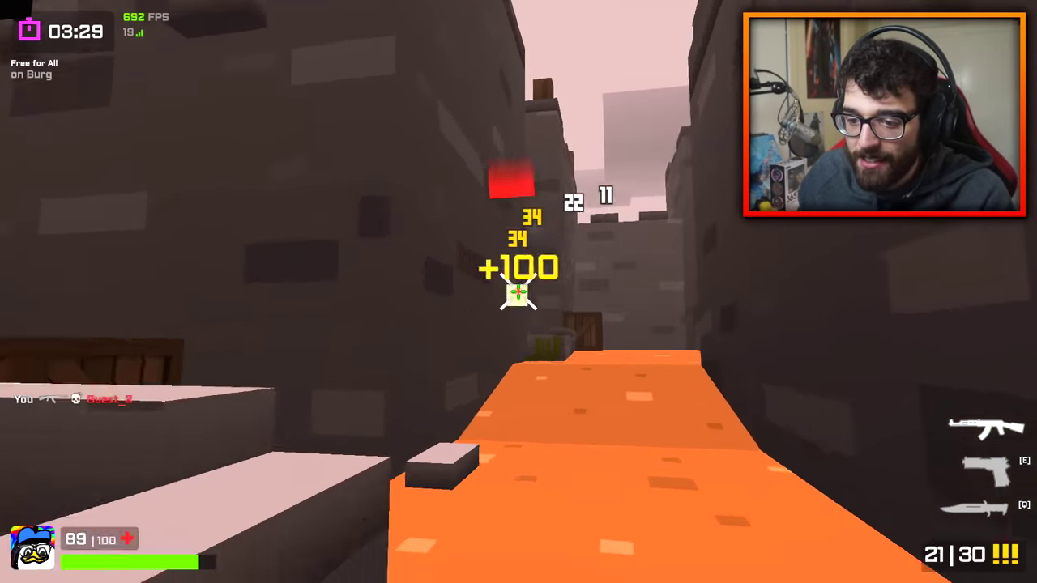
{"action": "left_click", "coordinate": [518, 291]}
Step: Reload, swap between rifle and pistol, and advance down the orange alley
{"action": "key", "text": "r"}
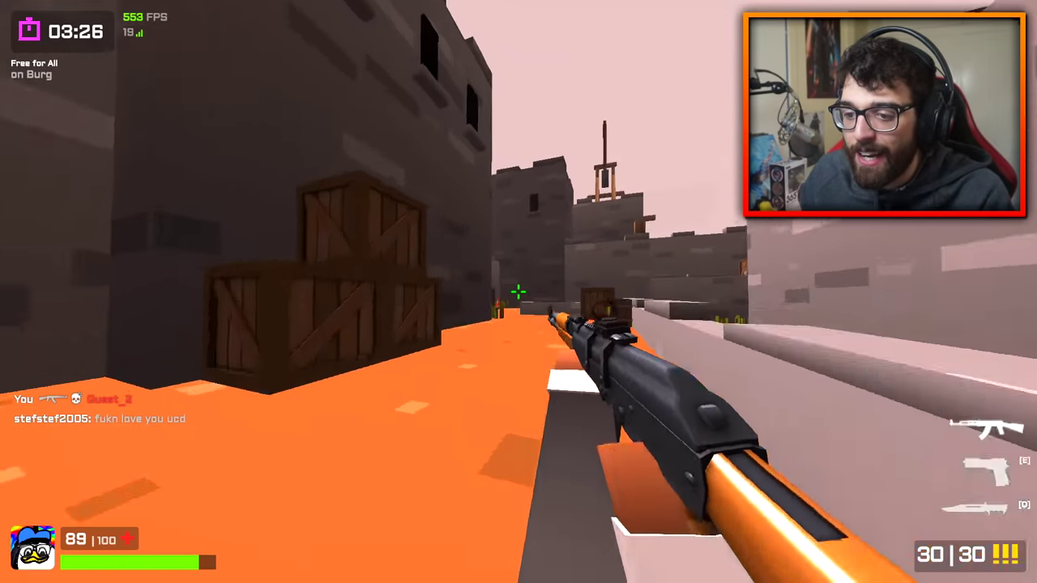
{"action": "key", "text": "e"}
{"action": "key", "text": "w"}
{"action": "key", "text": "1"}
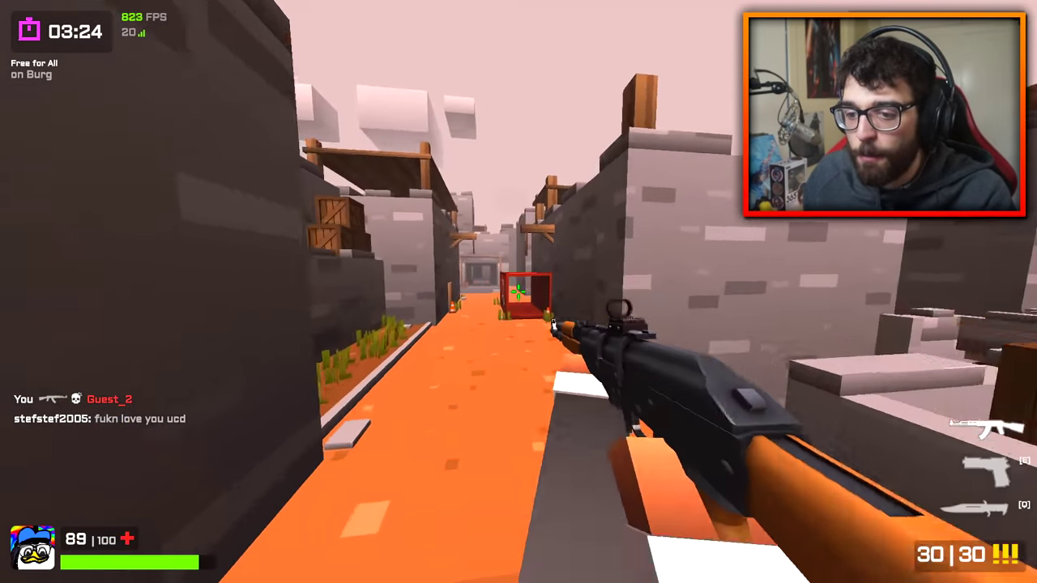
{"action": "key", "text": "w"}
{"action": "key", "text": "e"}
{"action": "key", "text": "1"}
{"action": "key", "text": "w"}
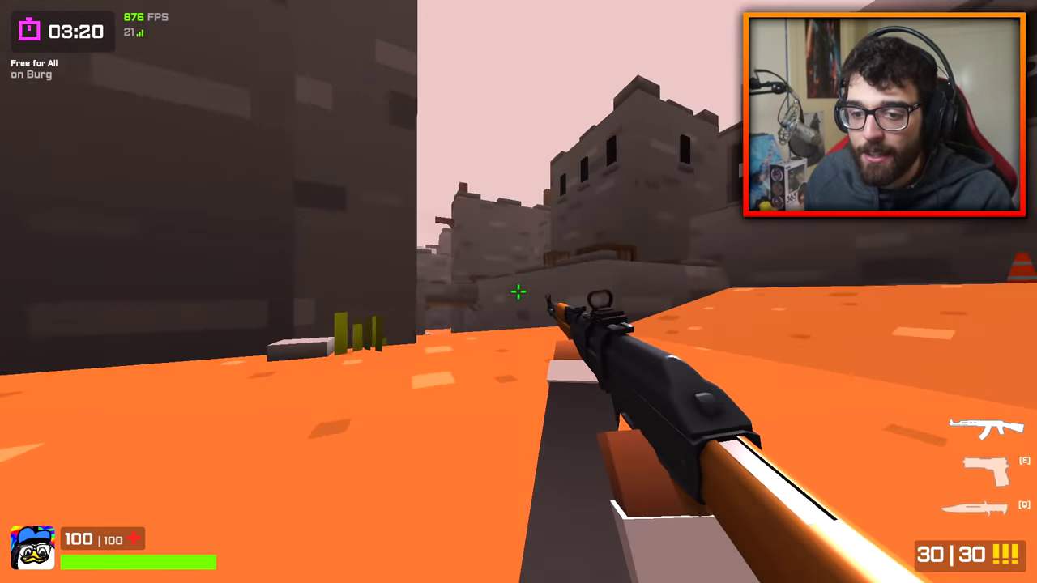
Step: Pause with Esc, resume the match, and keep scoring hits with the rifle and pistol
{"action": "key", "text": "Escape"}
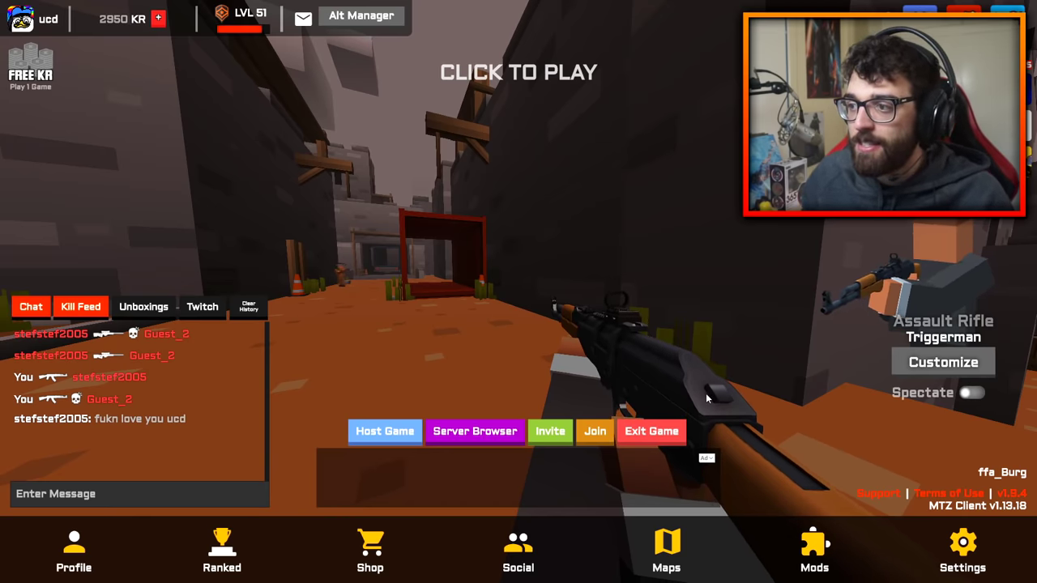
{"action": "left_click", "coordinate": [587, 338]}
{"action": "left_click", "coordinate": [518, 292]}
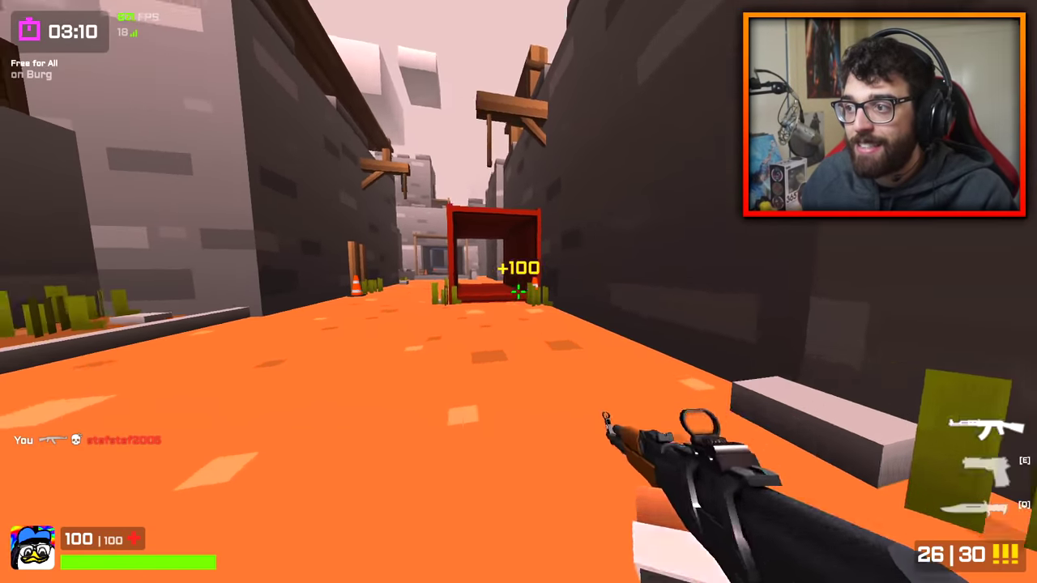
{"action": "key", "text": "r"}
{"action": "key", "text": "e"}
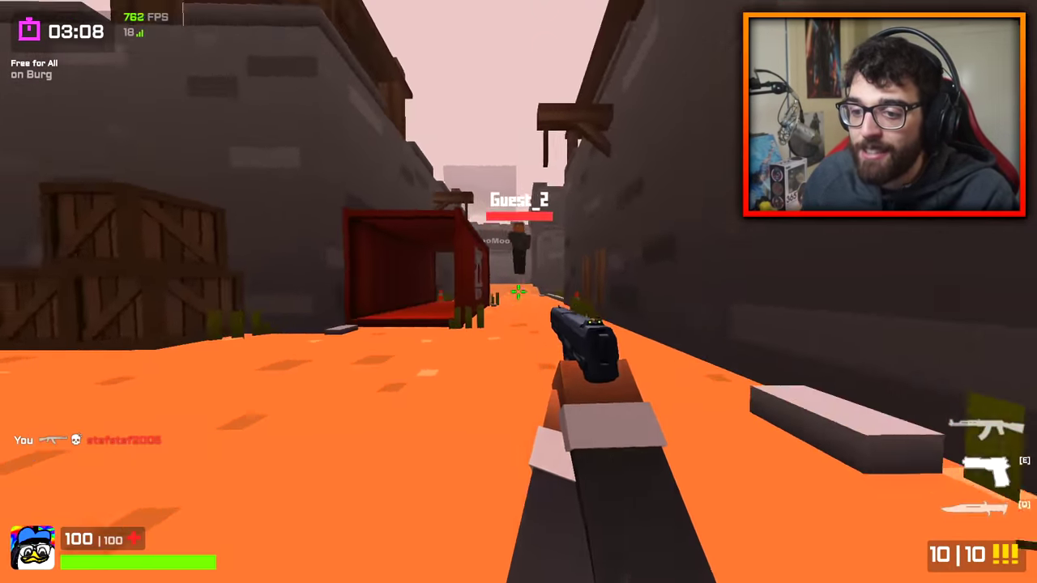
{"action": "left_click", "coordinate": [518, 291]}
{"action": "left_click", "coordinate": [518, 292]}
{"action": "left_click", "coordinate": [519, 292]}
{"action": "left_click", "coordinate": [518, 292]}
{"action": "left_click", "coordinate": [518, 292]}
{"action": "left_click", "coordinate": [518, 292]}
{"action": "left_click", "coordinate": [519, 291]}
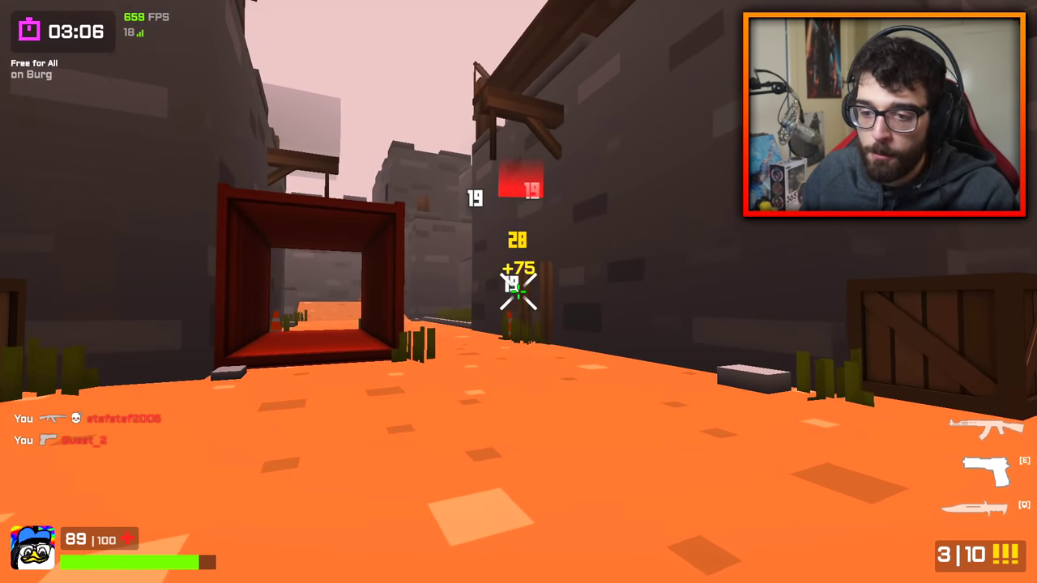
{"action": "key", "text": "r"}
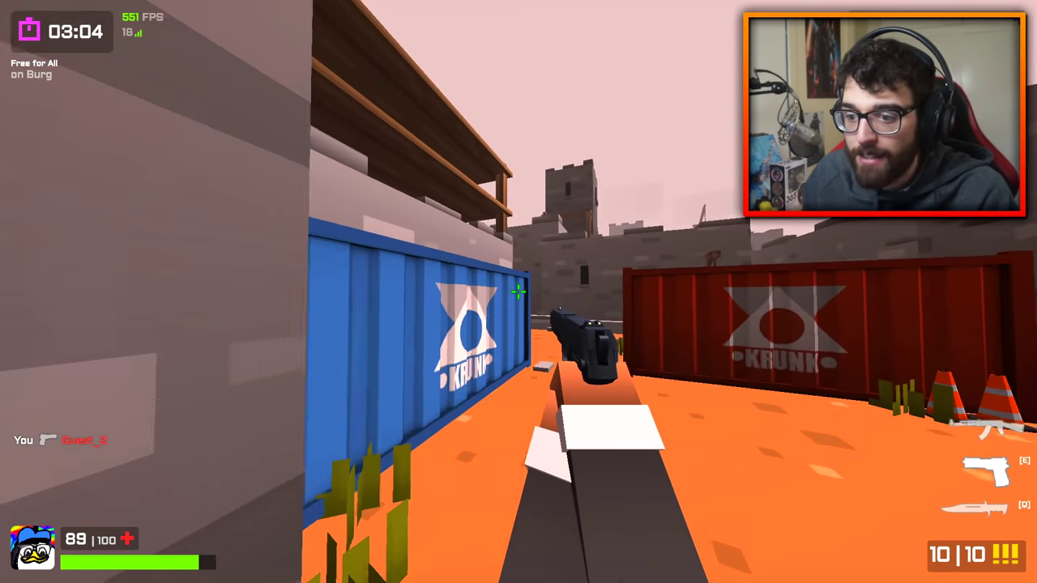
{"action": "key", "text": "e"}
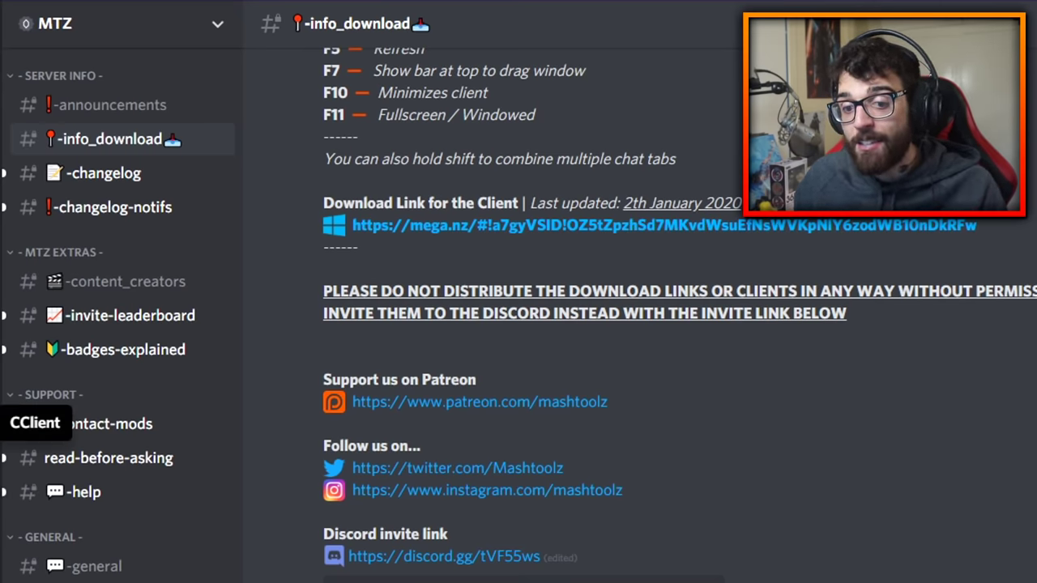
Step: Open the CClient server in Discord and go to its #download channel with the MEGA link
{"action": "left_click", "coordinate": [2, 423]}
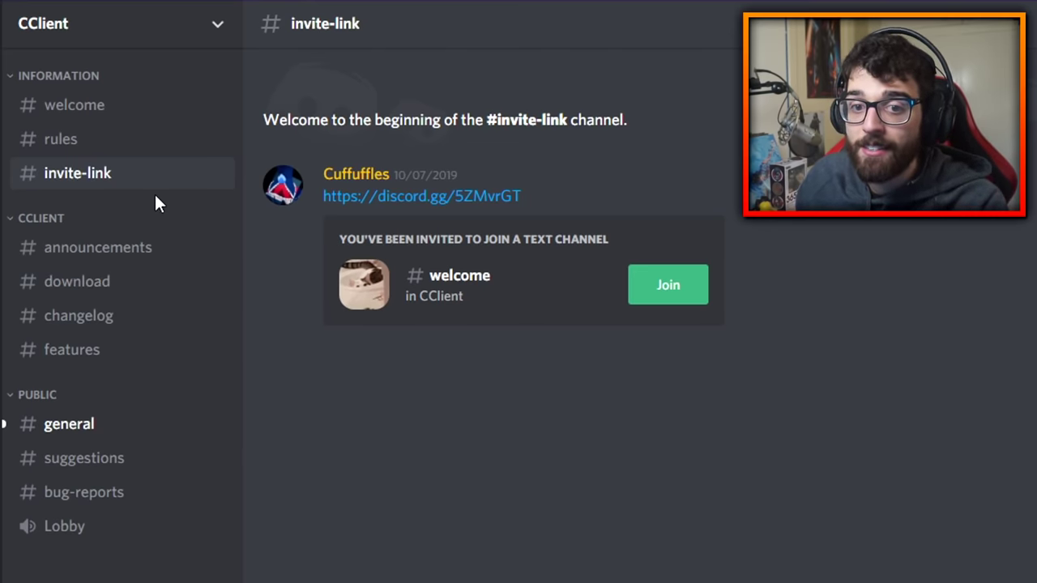
{"action": "left_click_drag", "start_coordinate": [559, 198], "coordinate": [323, 203]}
{"action": "left_click", "coordinate": [589, 169]}
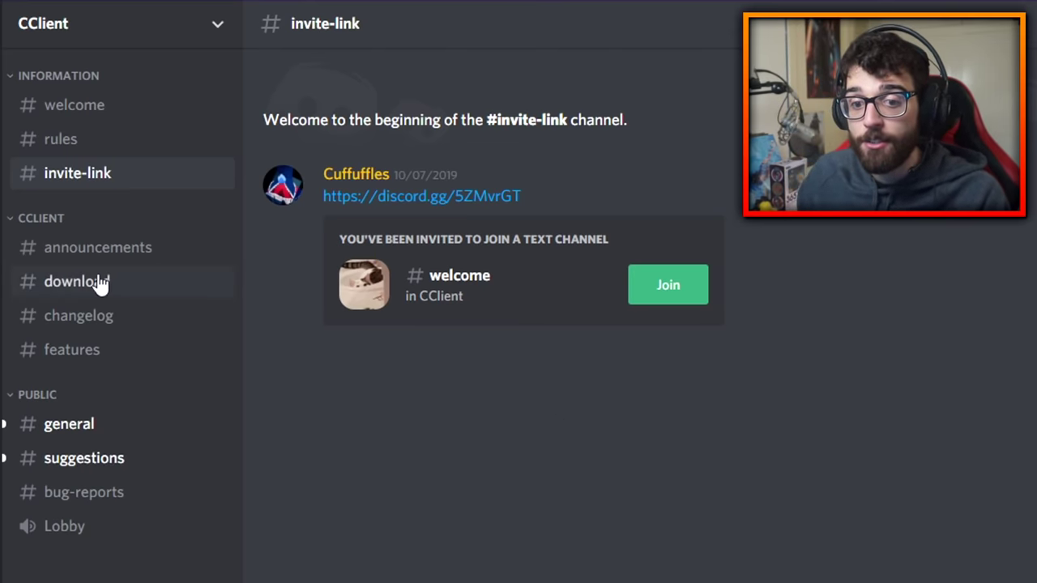
{"action": "left_click", "coordinate": [72, 281]}
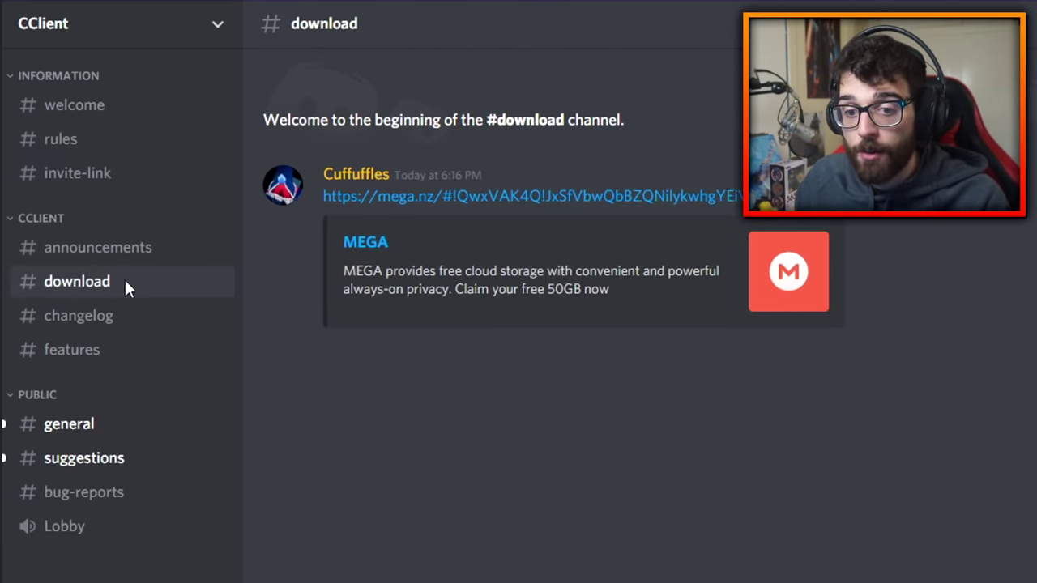
Step: Download CClient Setup.exe (44.3 MB) from the MEGA link and save it to the Desktop
{"action": "left_click", "coordinate": [476, 202]}
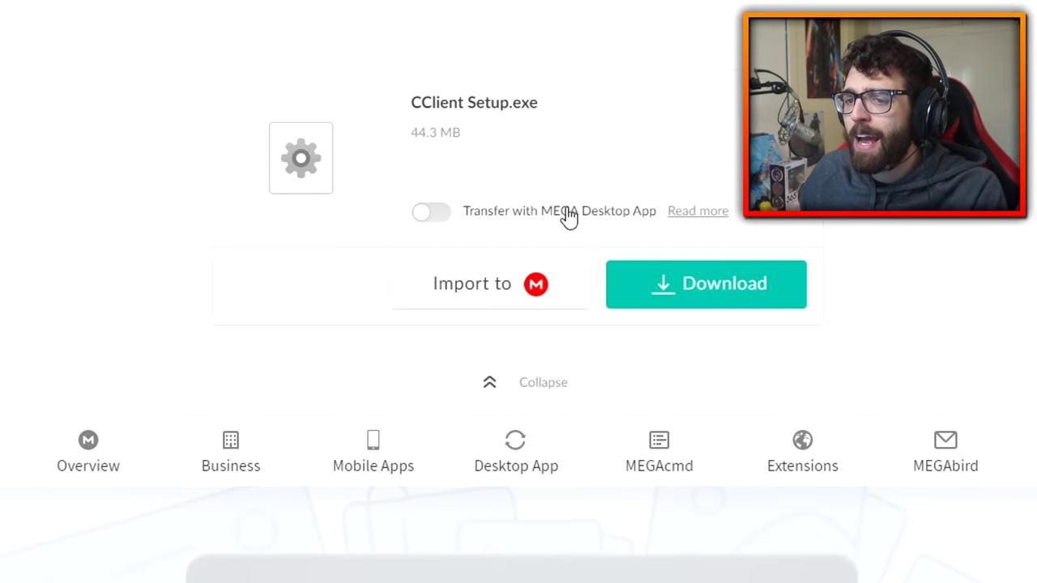
{"action": "left_click", "coordinate": [676, 283]}
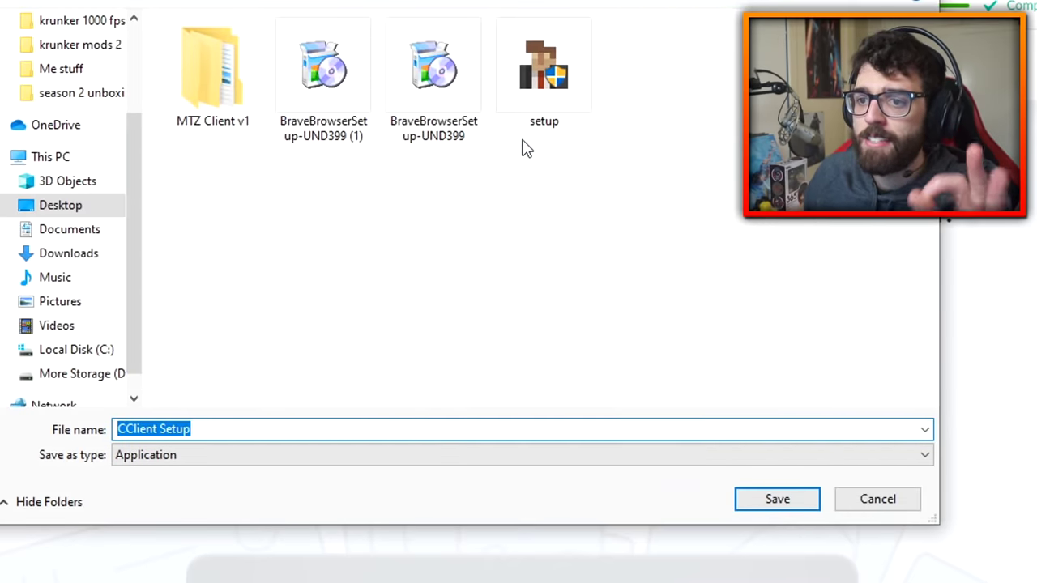
{"action": "left_click", "coordinate": [779, 507]}
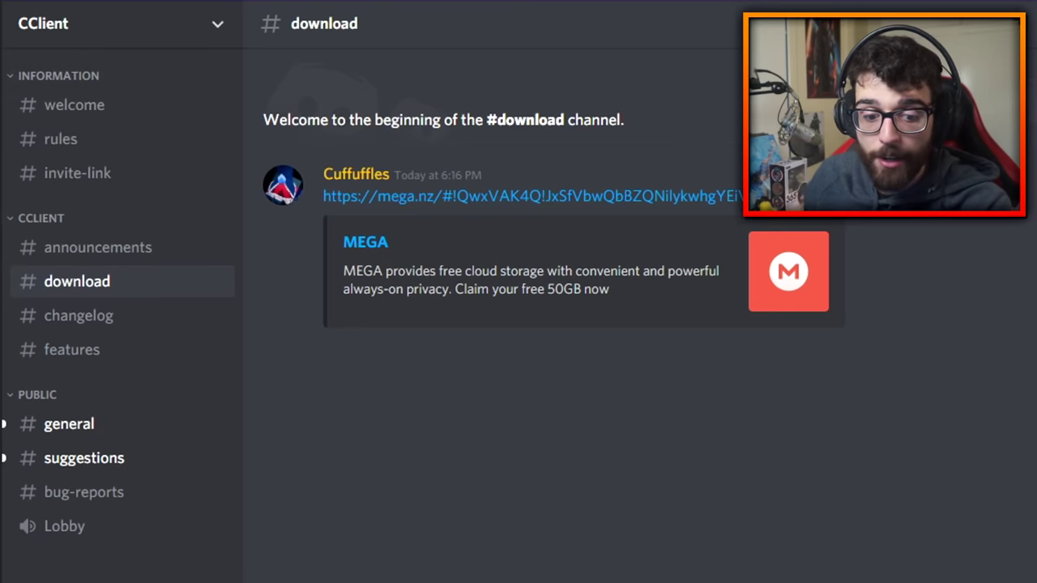
Step: Run CClient Setup from the Desktop folder in a new File Explorer window
{"action": "key", "text": "super+e"}
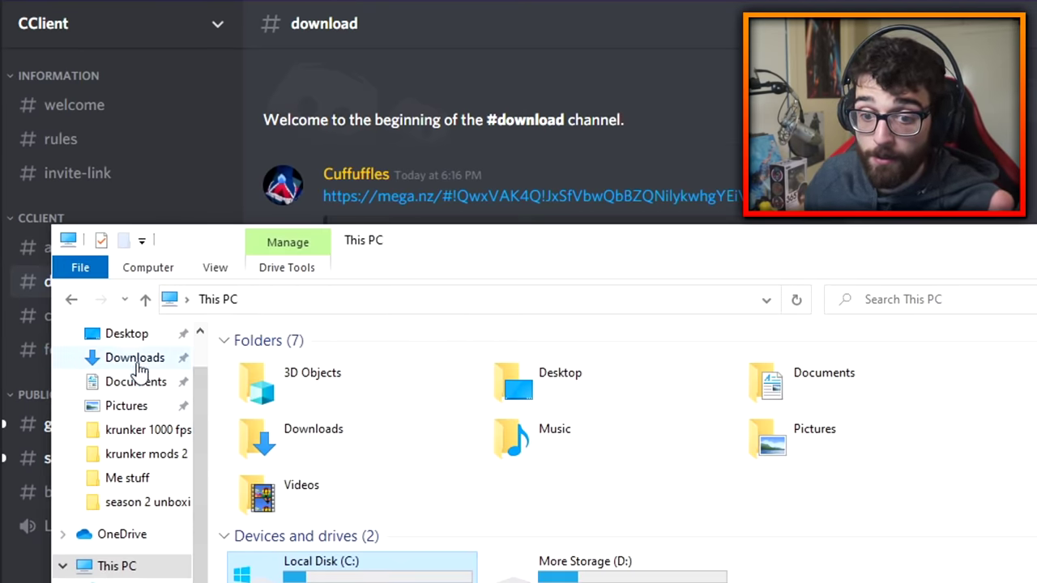
{"action": "left_click", "coordinate": [130, 336]}
{"action": "left_click_drag", "start_coordinate": [544, 255], "coordinate": [520, 107]}
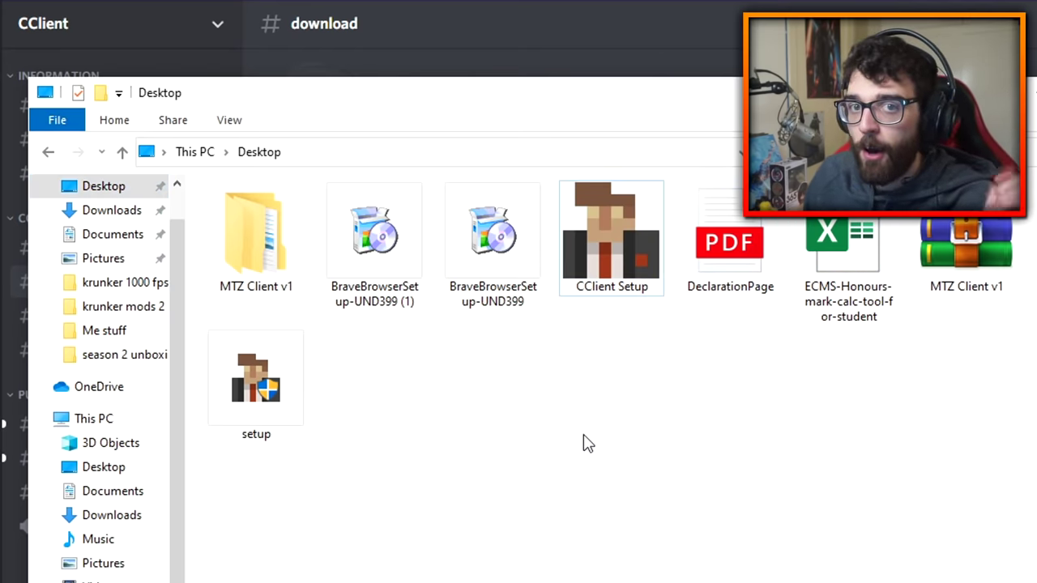
{"action": "left_click", "coordinate": [638, 244]}
{"action": "double_click", "coordinate": [634, 233]}
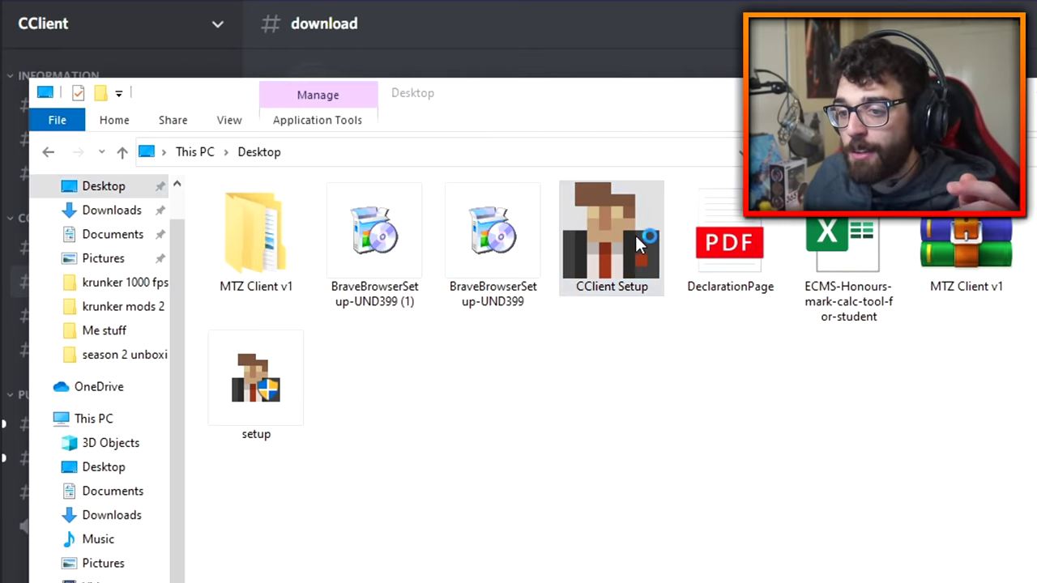
{"action": "left_click_drag", "start_coordinate": [359, 178], "coordinate": [622, 179]}
{"action": "left_click", "coordinate": [622, 139]}
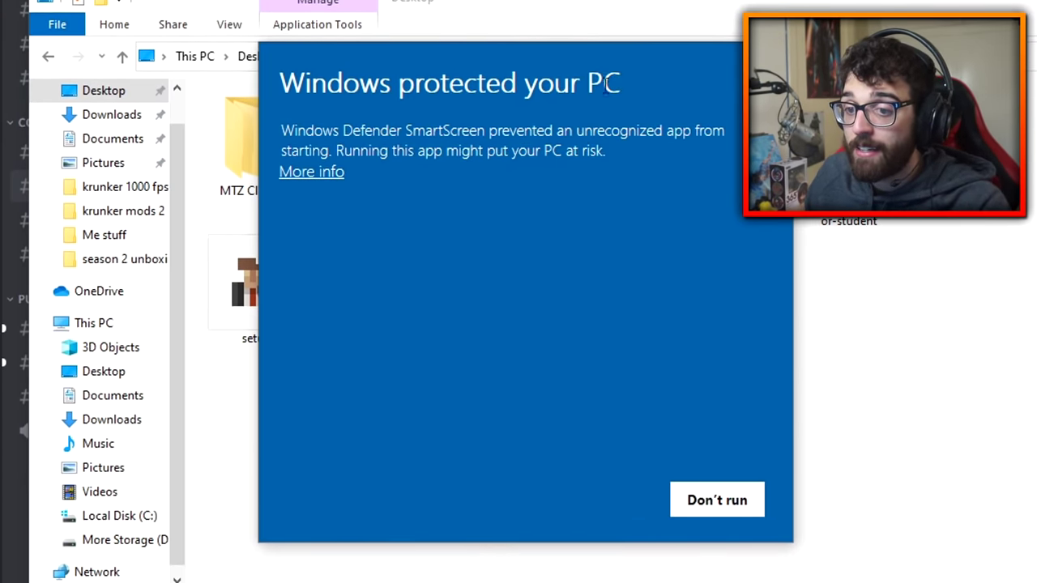
Step: Run the installer anyway, install CClient without a desktop shortcut, and finish with Launch CClient ticked
{"action": "left_click", "coordinate": [311, 172]}
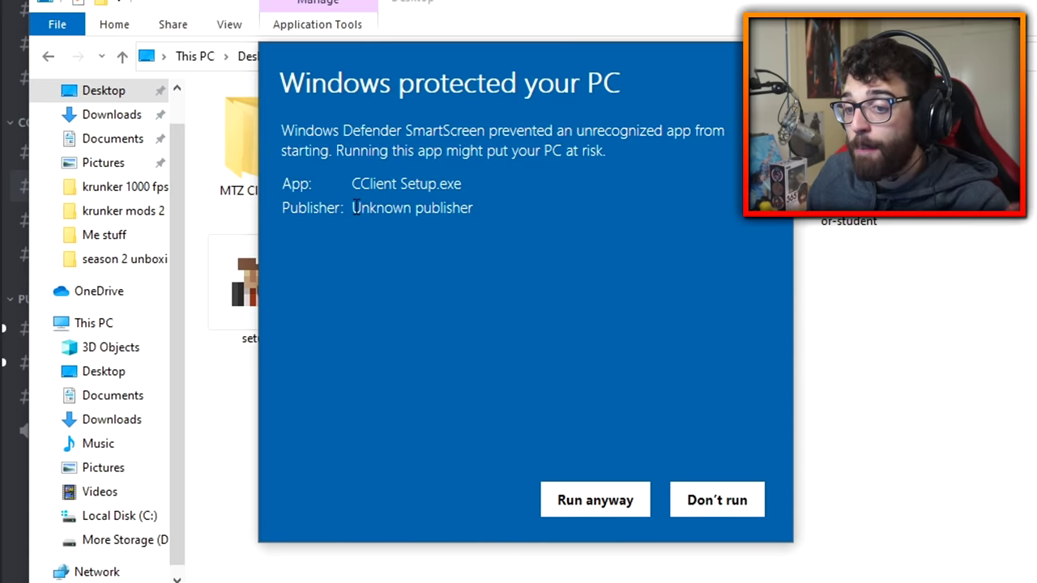
{"action": "left_click_drag", "start_coordinate": [354, 207], "coordinate": [490, 198]}
{"action": "left_click", "coordinate": [449, 209]}
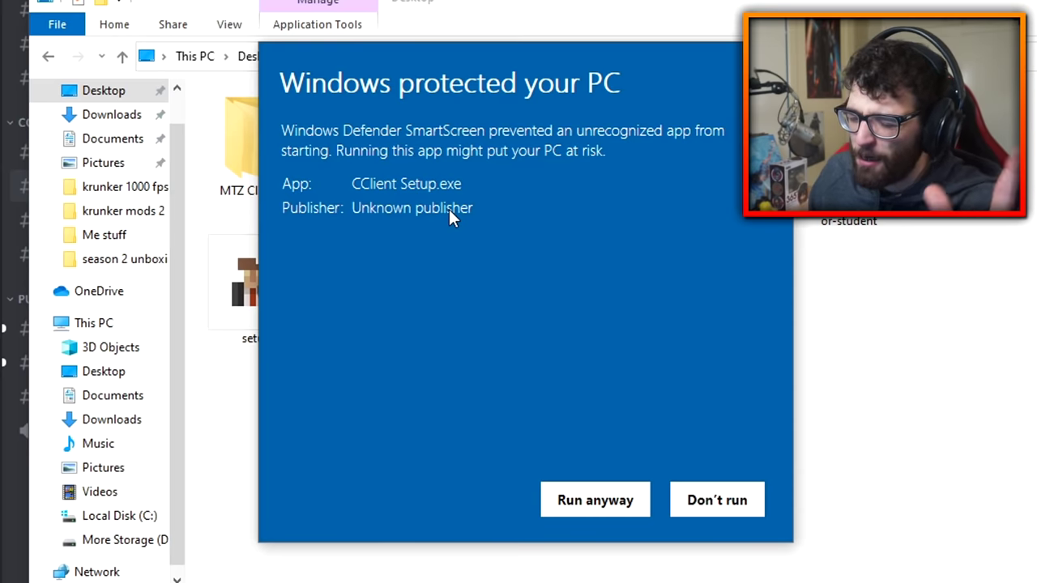
{"action": "left_click", "coordinate": [572, 506]}
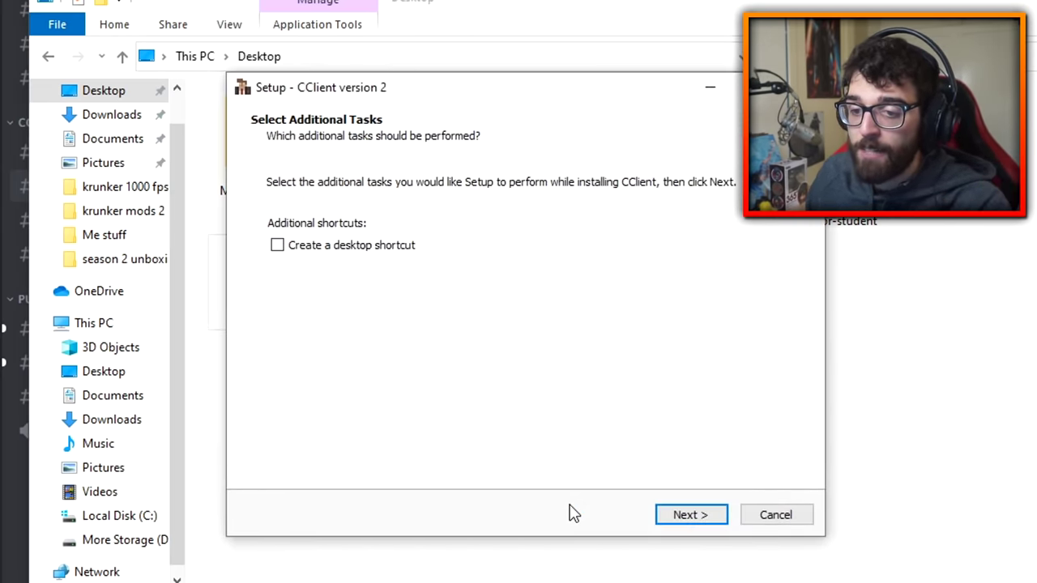
{"action": "left_click", "coordinate": [670, 512]}
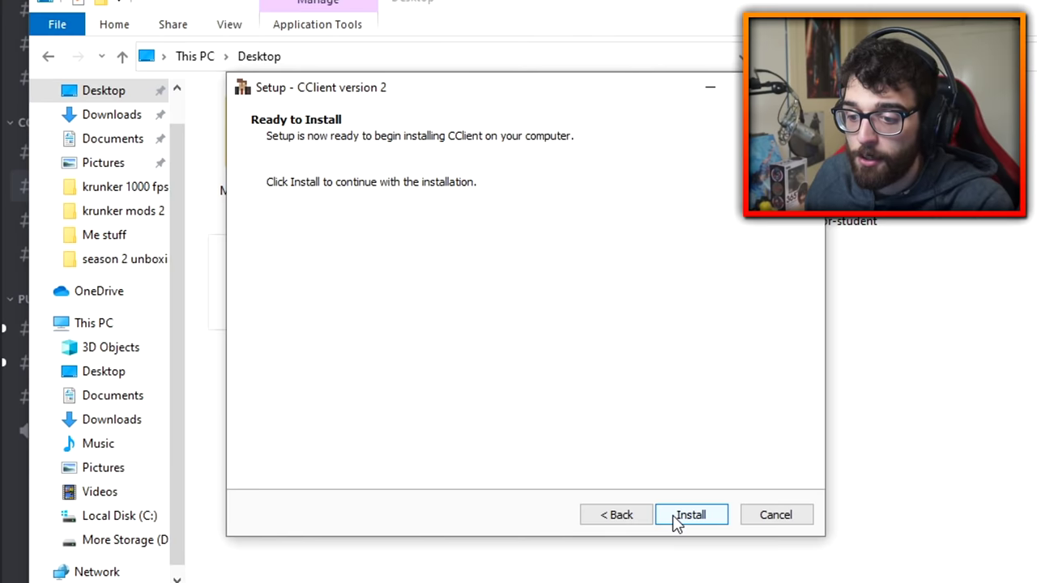
{"action": "left_click", "coordinate": [690, 515]}
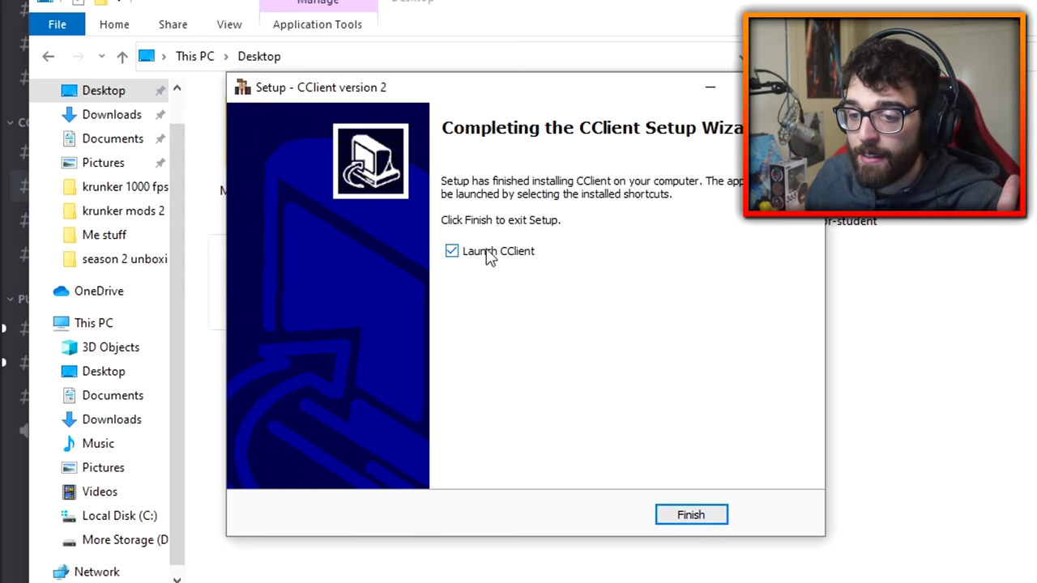
{"action": "left_click", "coordinate": [685, 516]}
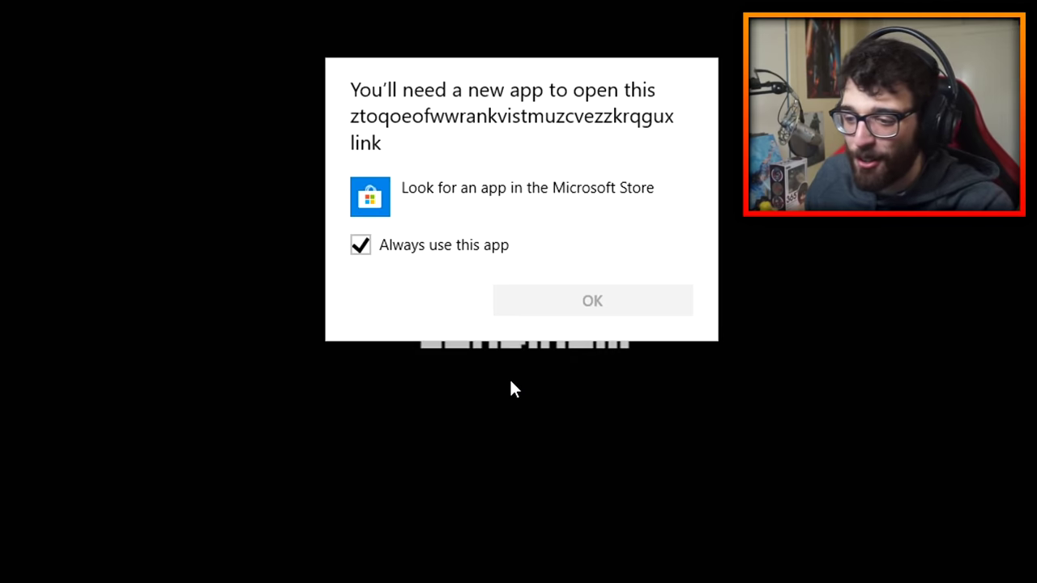
Step: Exit fullscreen with F11 and pin CClient to the taskbar from a Start search for 'cclient'
{"action": "left_click", "coordinate": [534, 312]}
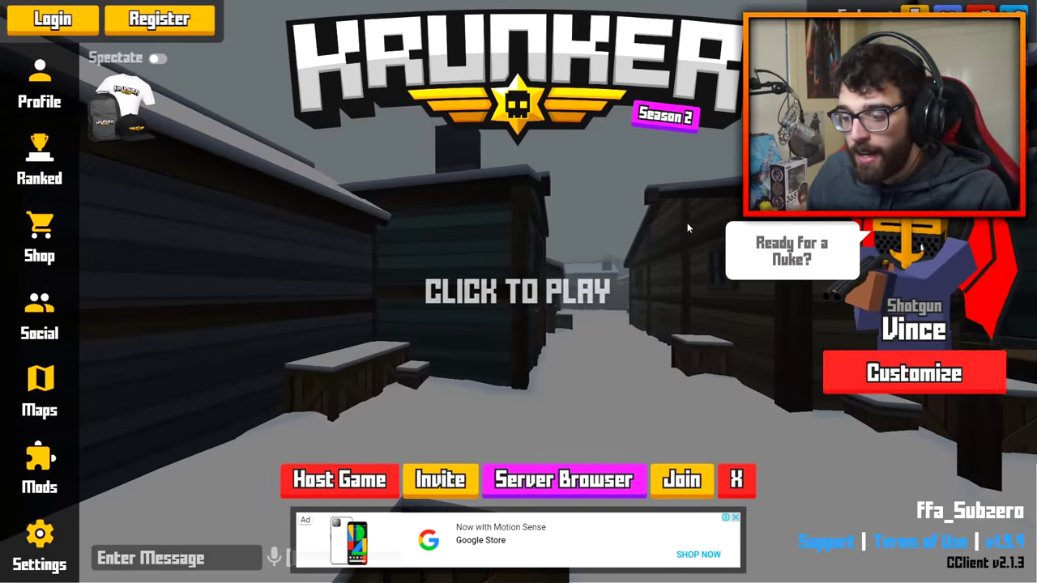
{"action": "key", "text": "F11"}
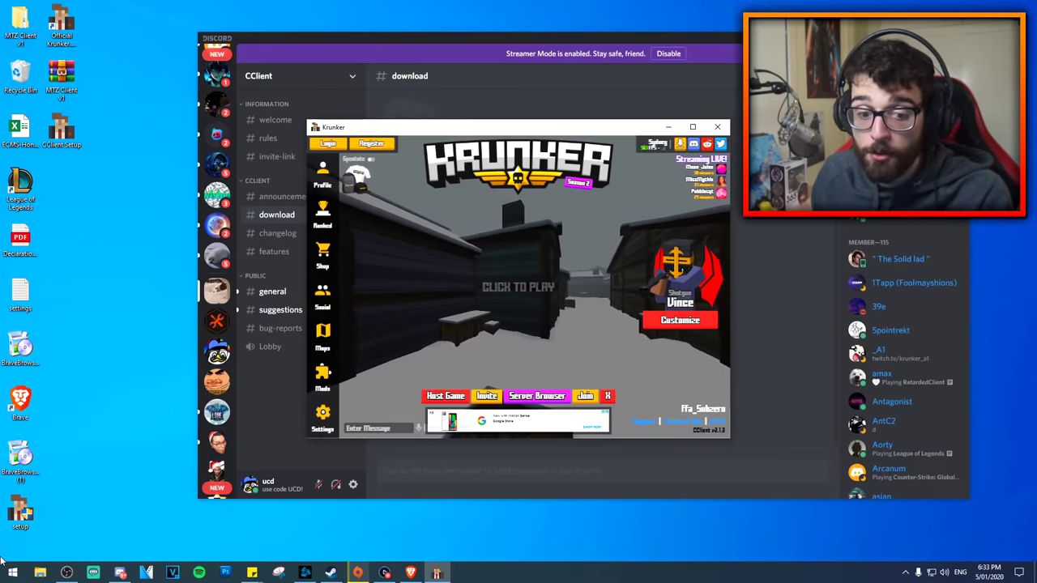
{"action": "left_click", "coordinate": [12, 573]}
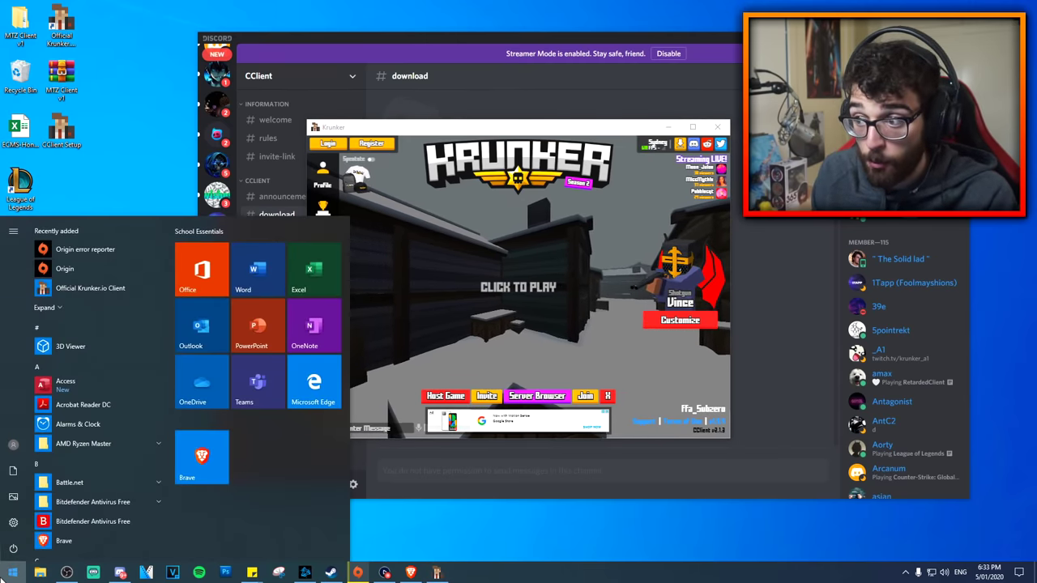
{"action": "left_click", "coordinate": [11, 573]}
{"action": "left_click", "coordinate": [11, 572]}
{"action": "type", "text": "cclie"}
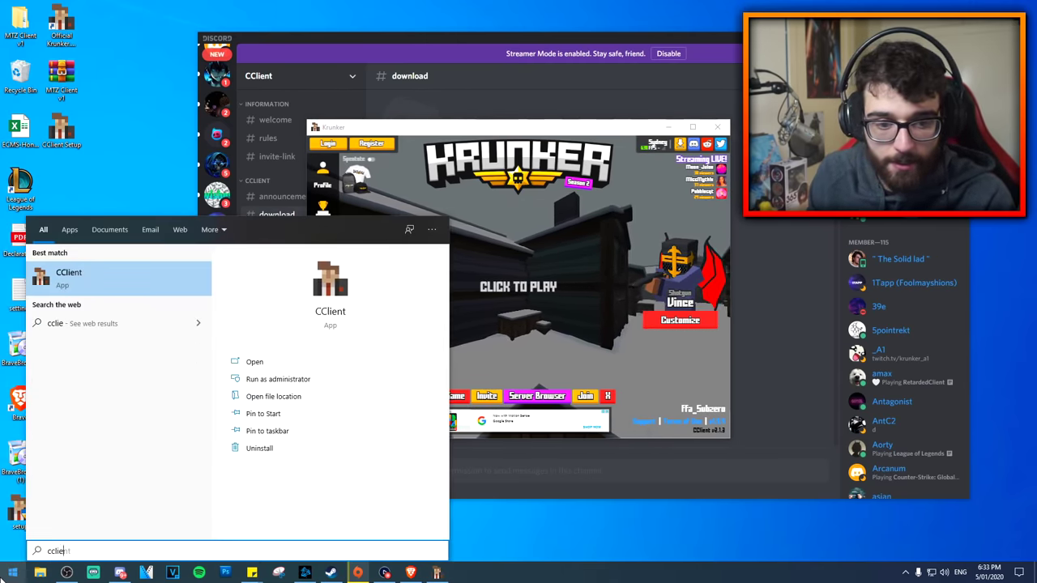
{"action": "type", "text": "nt"}
{"action": "right_click", "coordinate": [128, 284]}
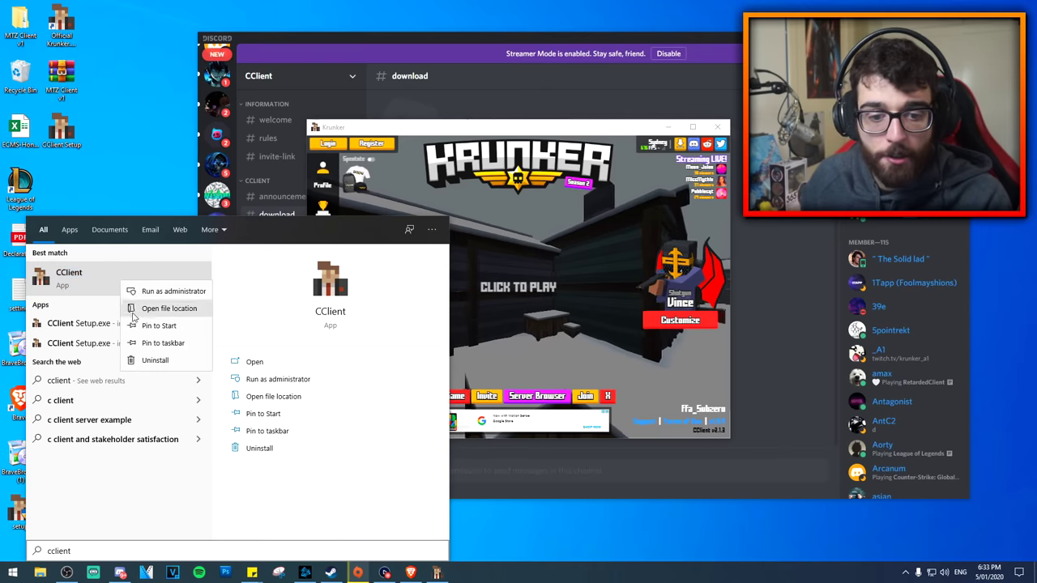
{"action": "left_click", "coordinate": [142, 153]}
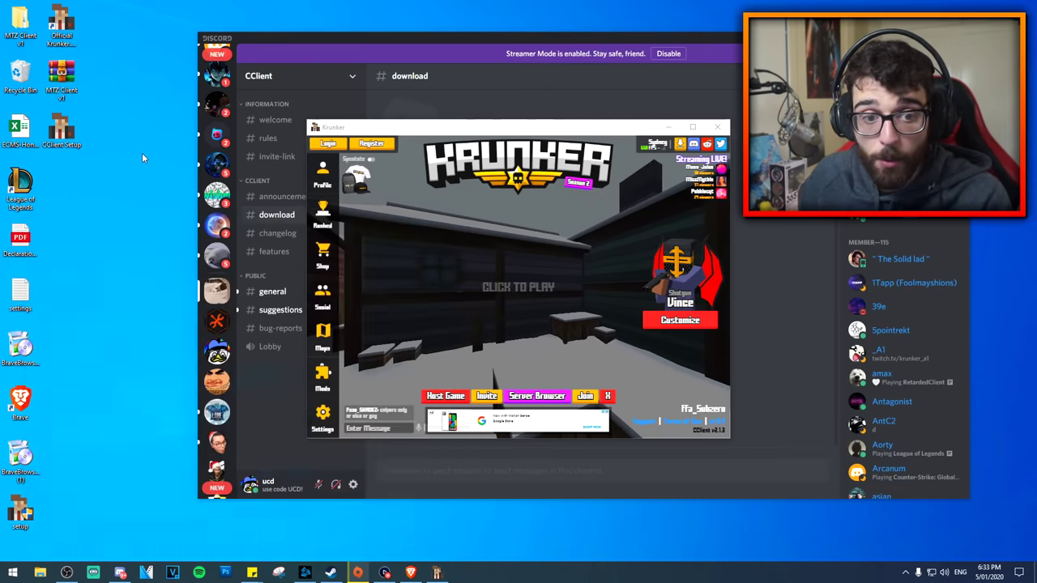
Step: Pin MTZ Client v1 to the taskbar and maximize the Krunker window
{"action": "double_click", "coordinate": [20, 36]}
{"action": "double_click", "coordinate": [369, 179]}
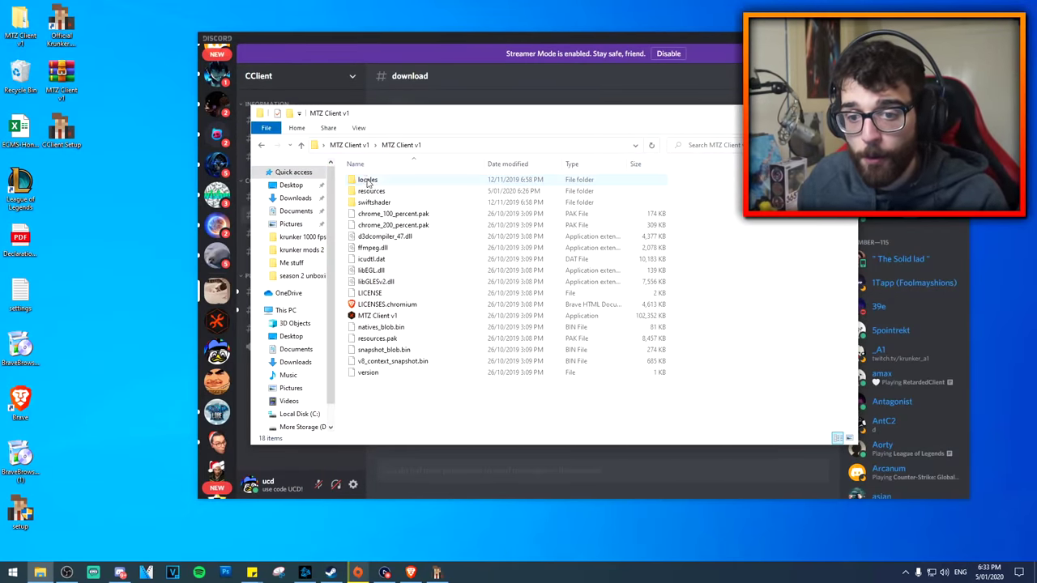
{"action": "right_click", "coordinate": [377, 317]}
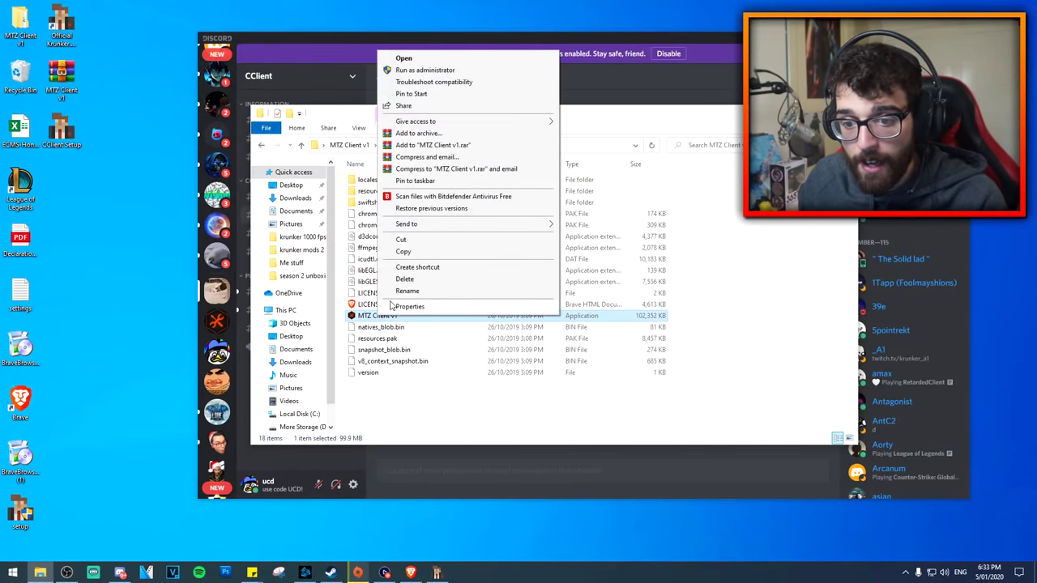
{"action": "left_click", "coordinate": [416, 181]}
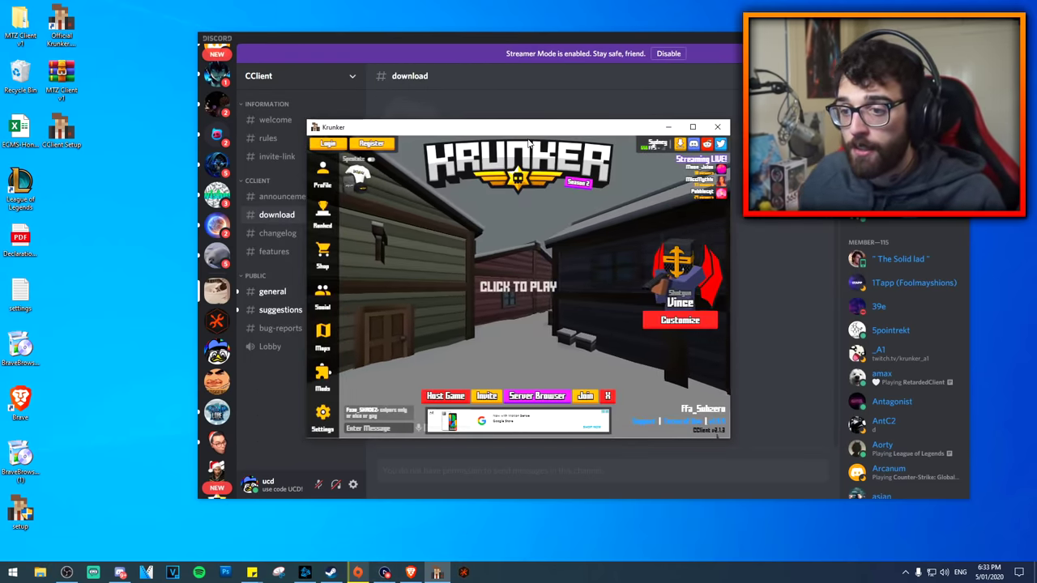
{"action": "double_click", "coordinate": [524, 129]}
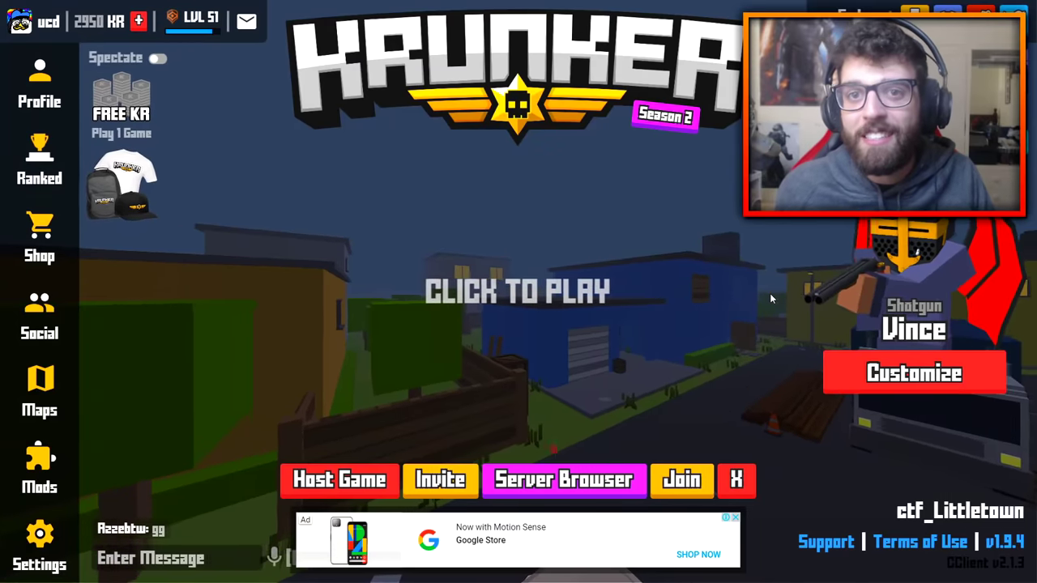
{"action": "left_click", "coordinate": [854, 368]}
{"action": "left_click", "coordinate": [854, 368]}
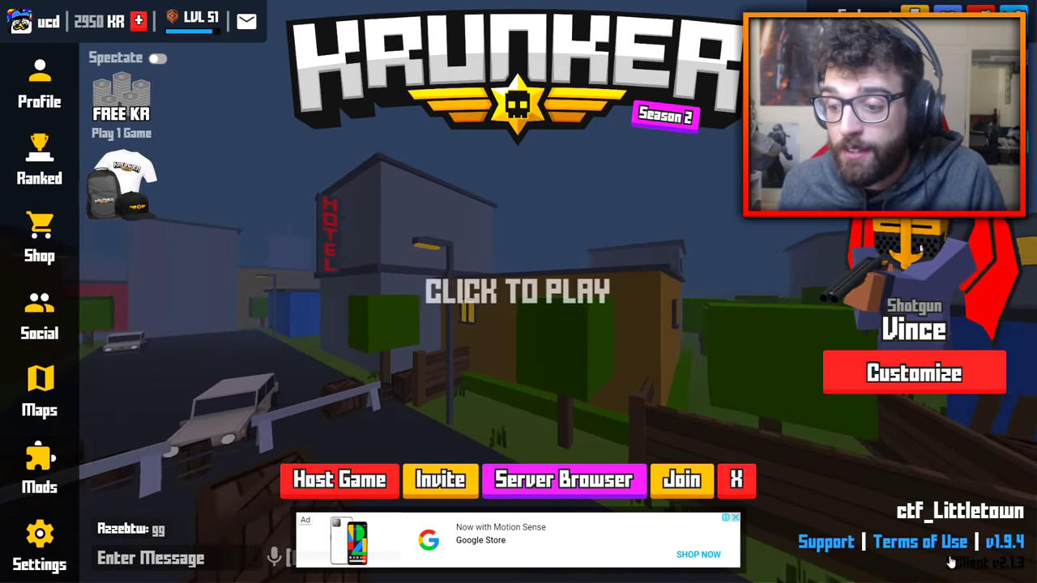
{"action": "left_click", "coordinate": [873, 372]}
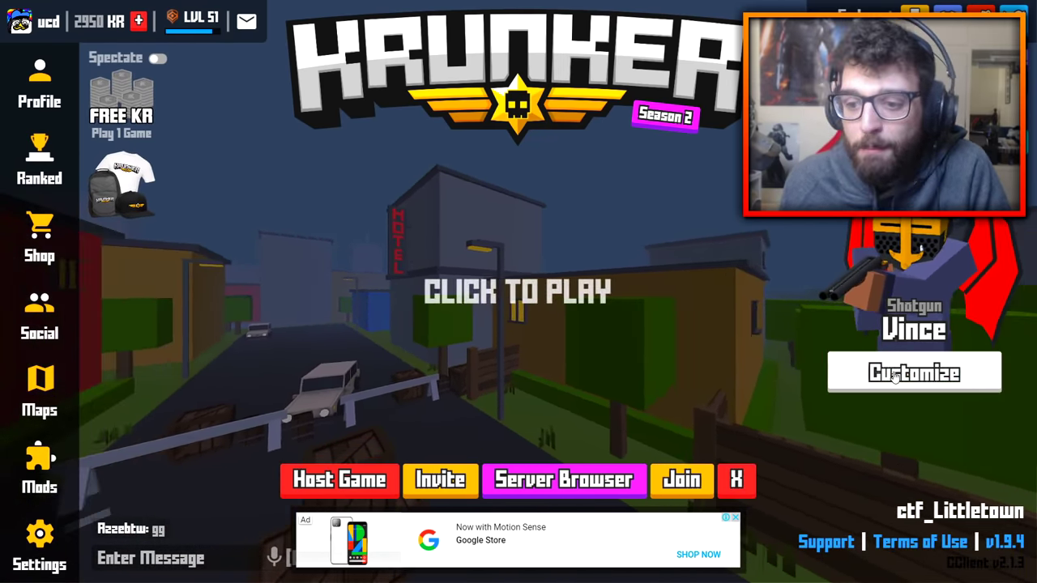
{"action": "left_click", "coordinate": [895, 375]}
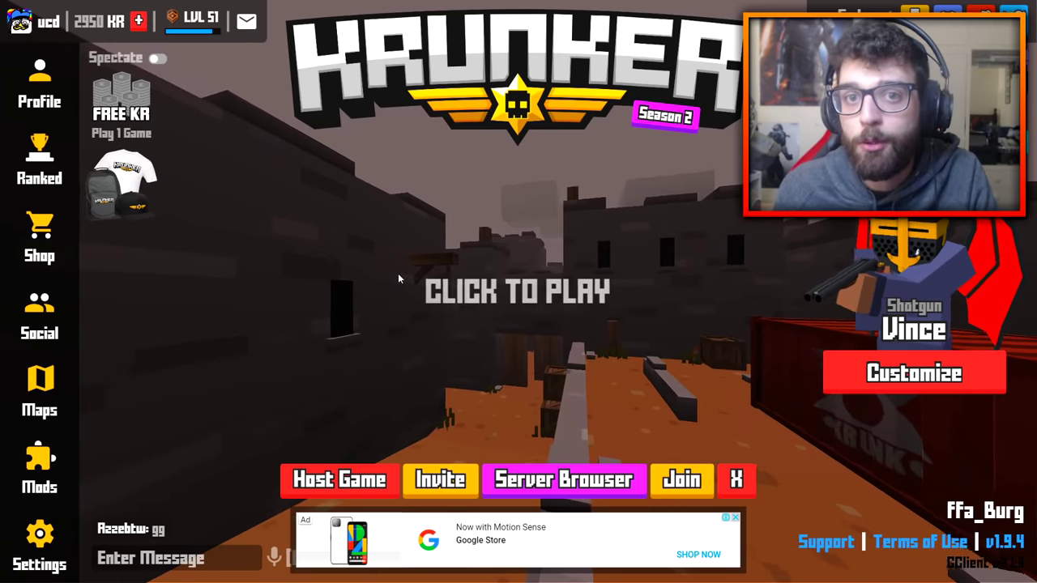
Step: List Sydney servers filtered by 'ff' in the Server Browser, then view the Customize class loadout
{"action": "left_click", "coordinate": [554, 494]}
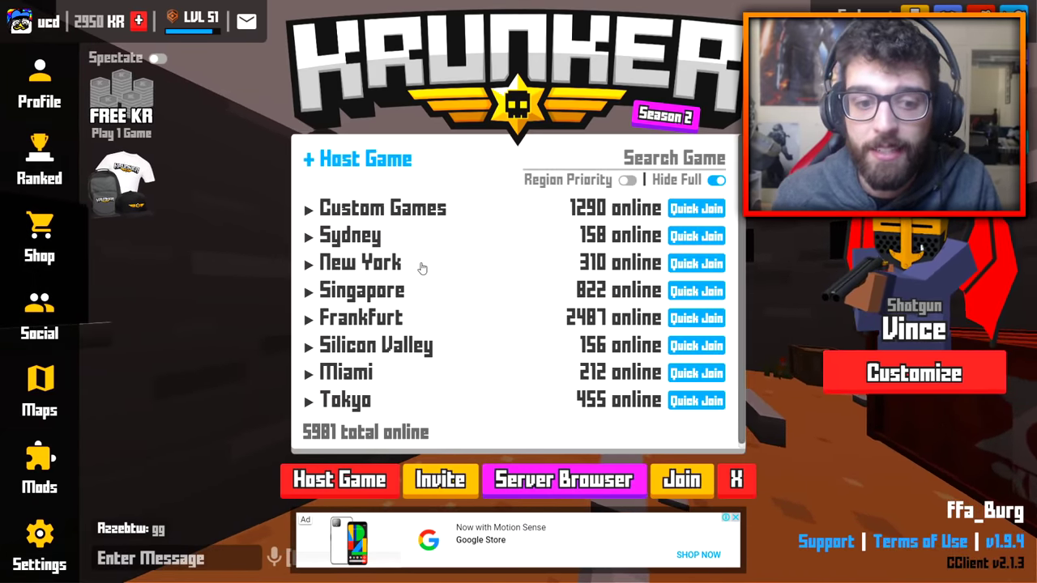
{"action": "left_click", "coordinate": [350, 236]}
{"action": "left_click", "coordinate": [657, 161]}
{"action": "type", "text": "ffa"}
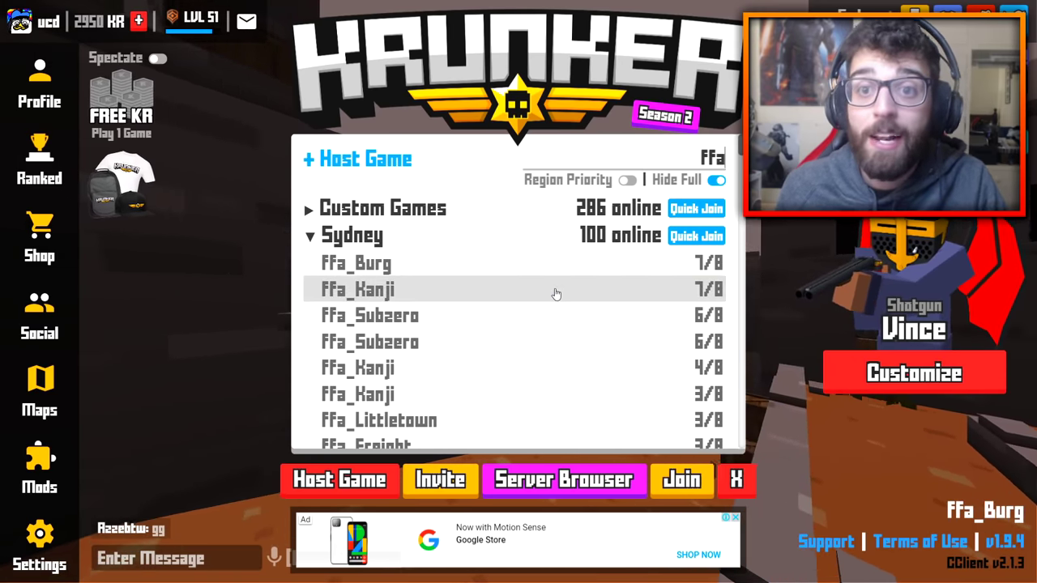
{"action": "left_click", "coordinate": [871, 371]}
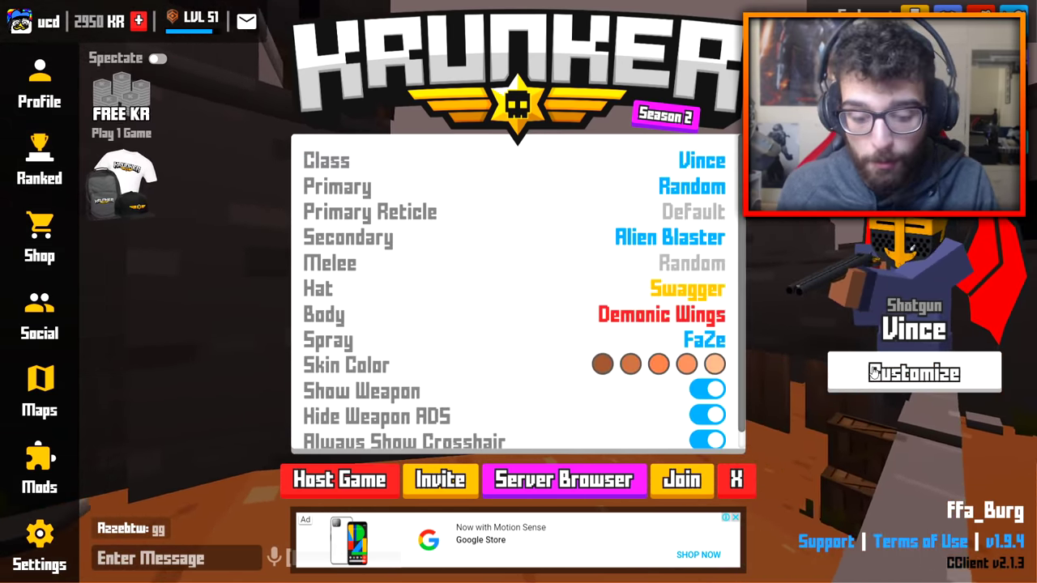